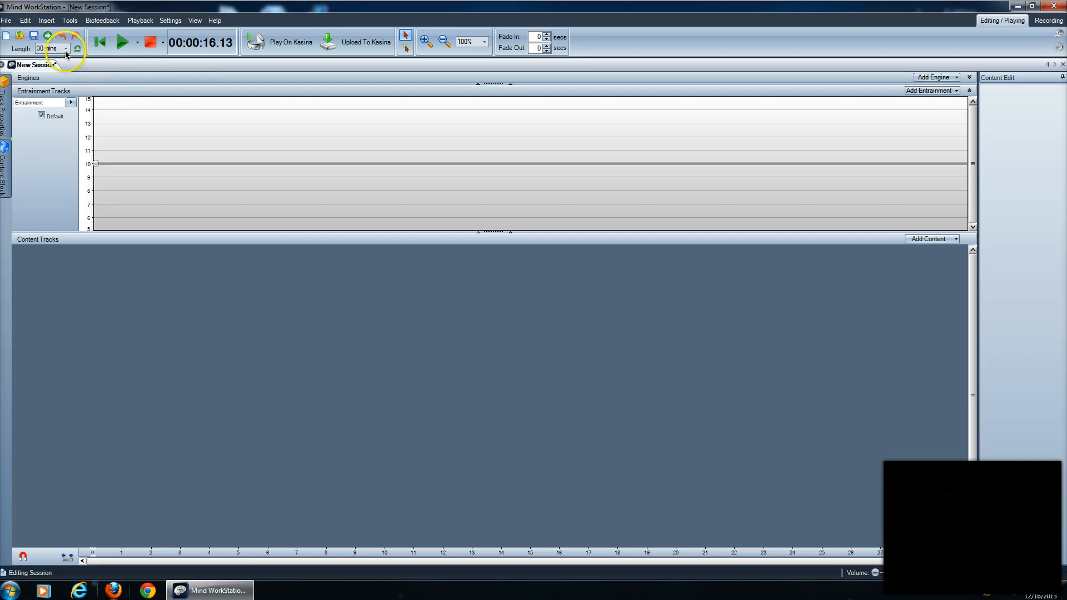
Add a SpectraStrobe mind machine content track to the session.
left_click(50, 24)
mouse_move(67, 33)
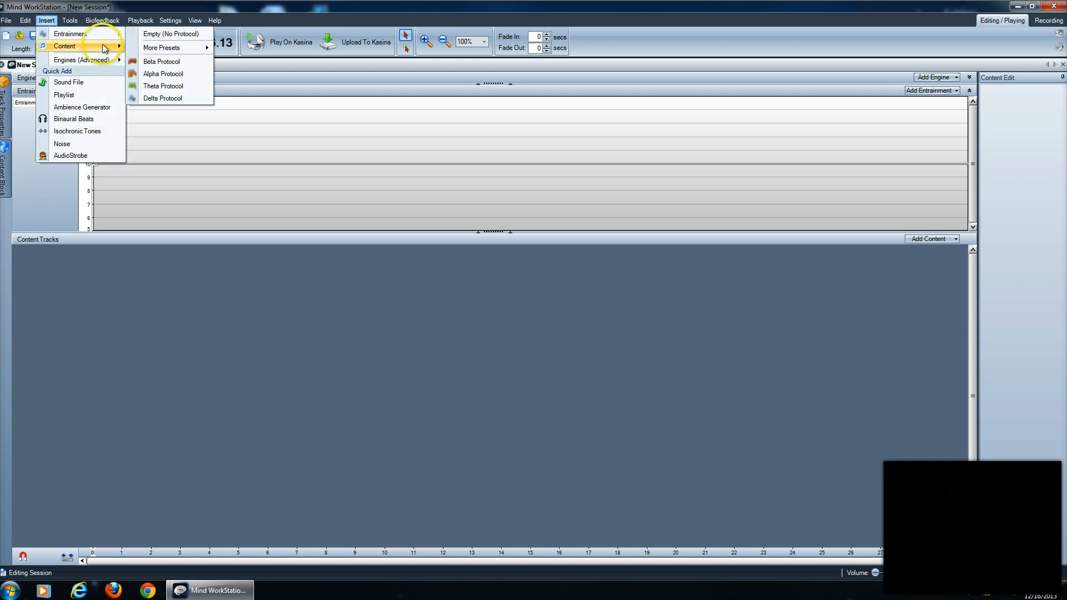
mouse_move(111, 46)
mouse_move(167, 100)
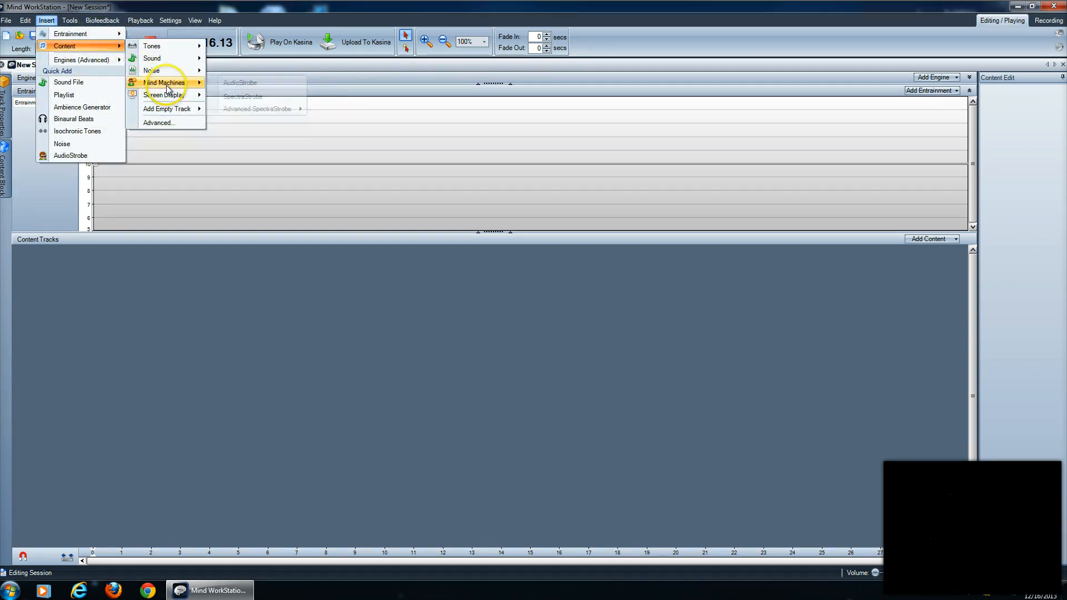
left_click(233, 96)
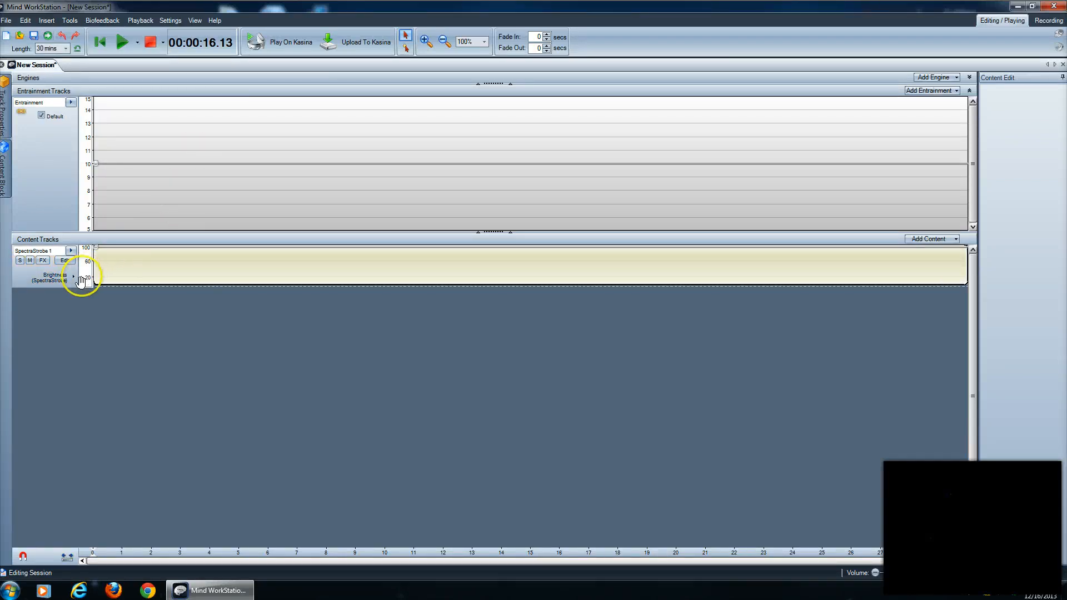
Open the SpectraStrobe track for editing and replace its Flashing effect with Alternating Eye Flashing.
left_click(67, 260)
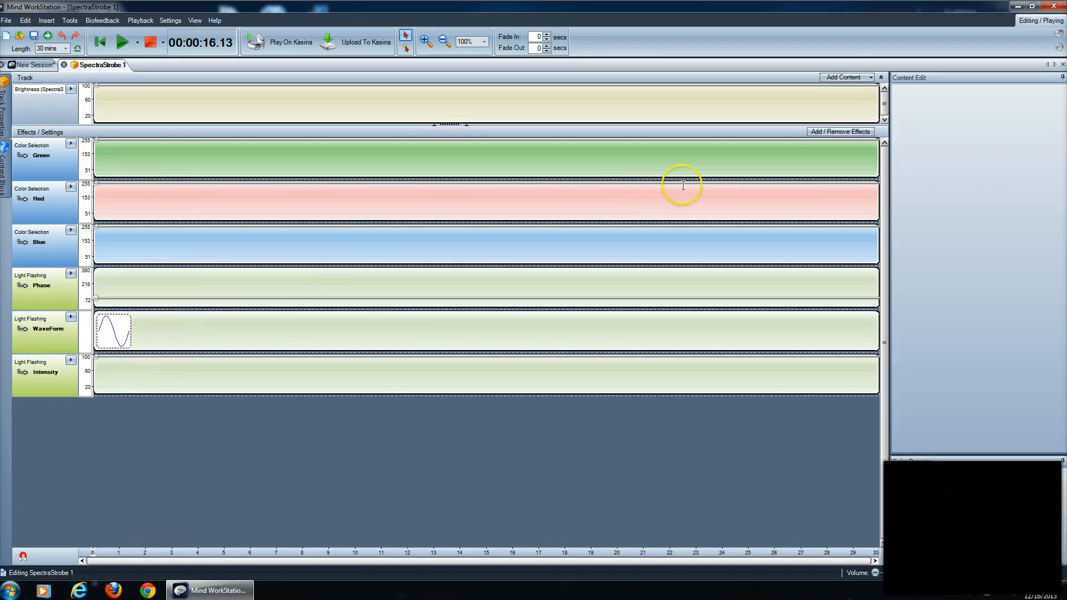
left_click(820, 133)
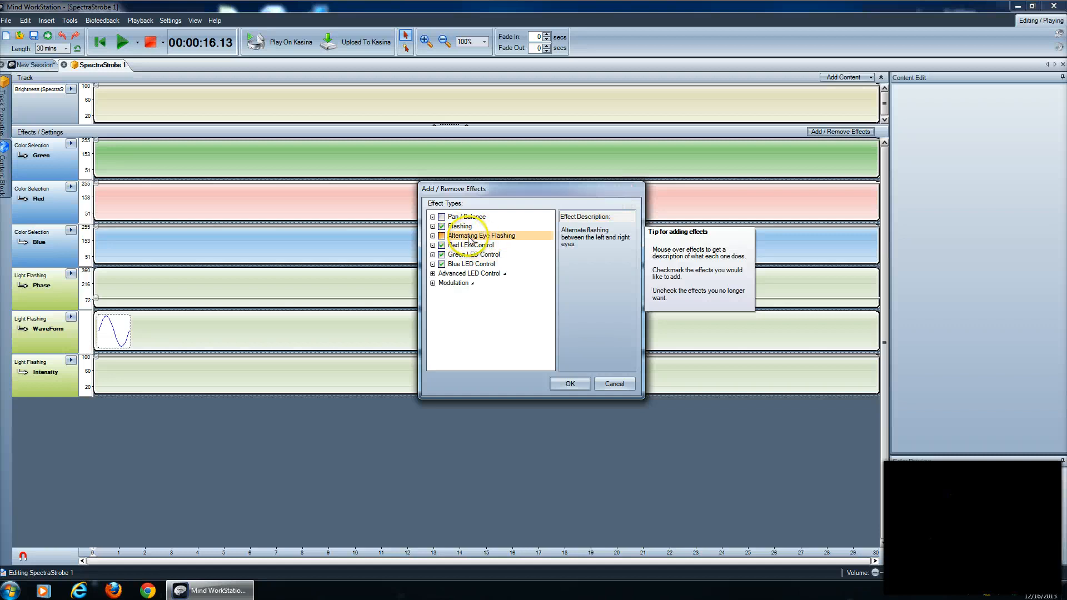
left_click(461, 225)
left_click(458, 236)
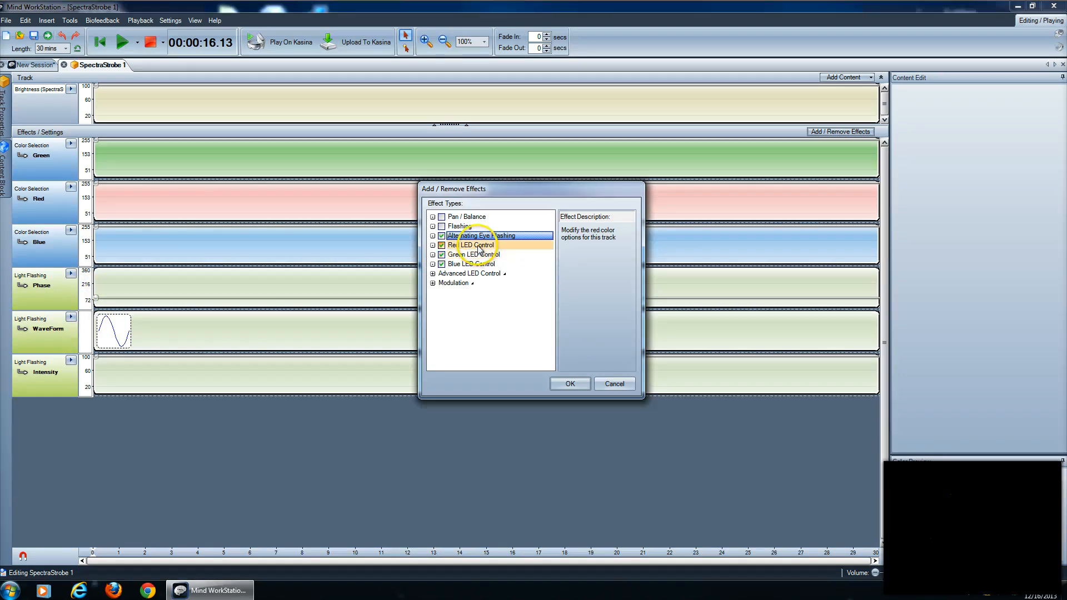
left_click(566, 384)
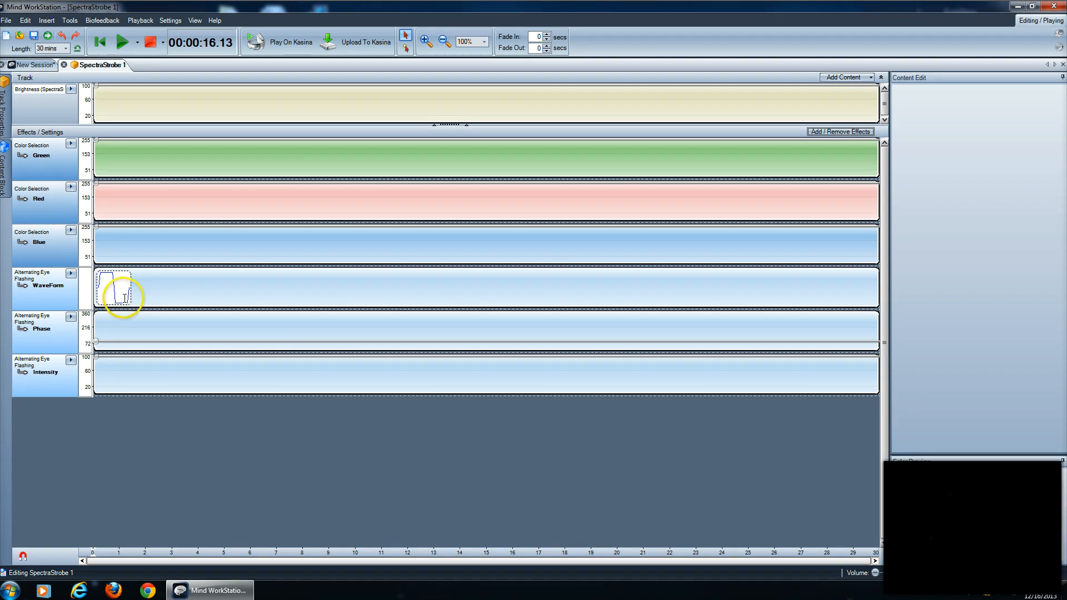
Play the session on the Kasina for a few seconds to preview the alternating eye flashing, and stop playback.
mouse_move(95, 360)
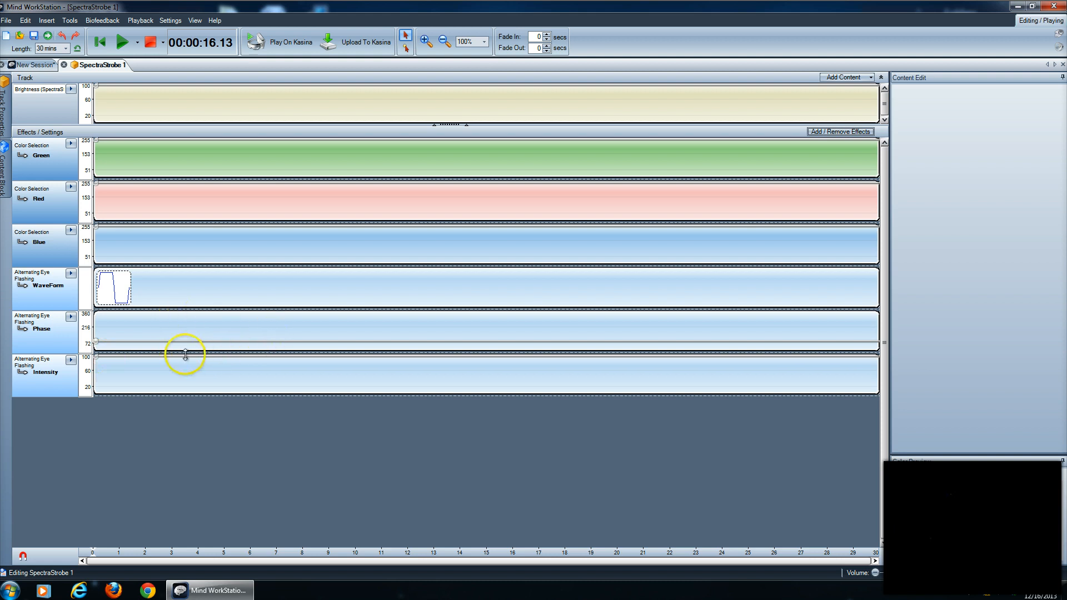
left_click(280, 48)
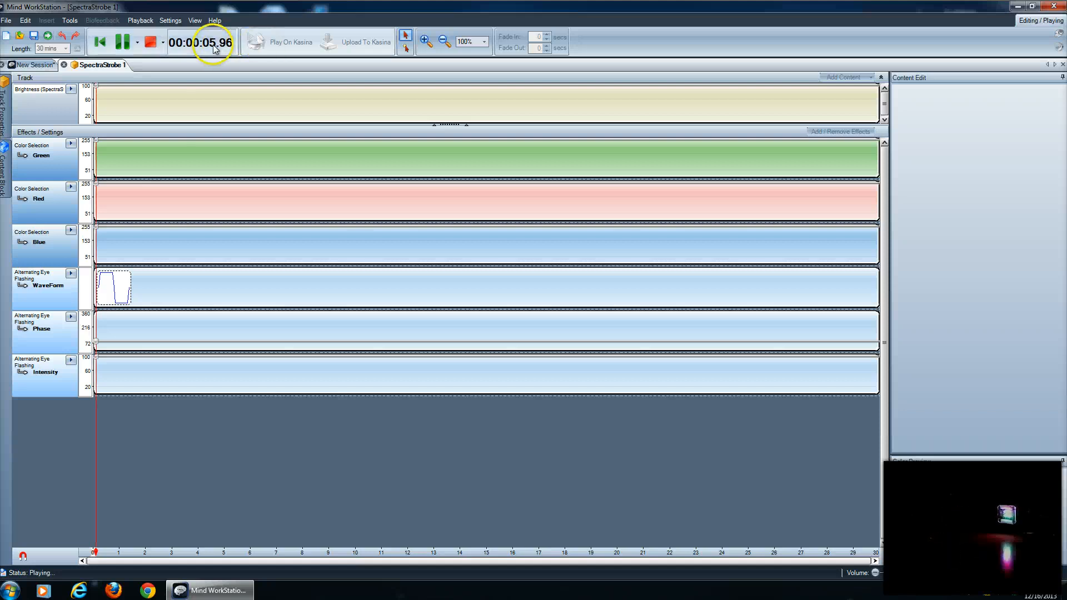
left_click(151, 43)
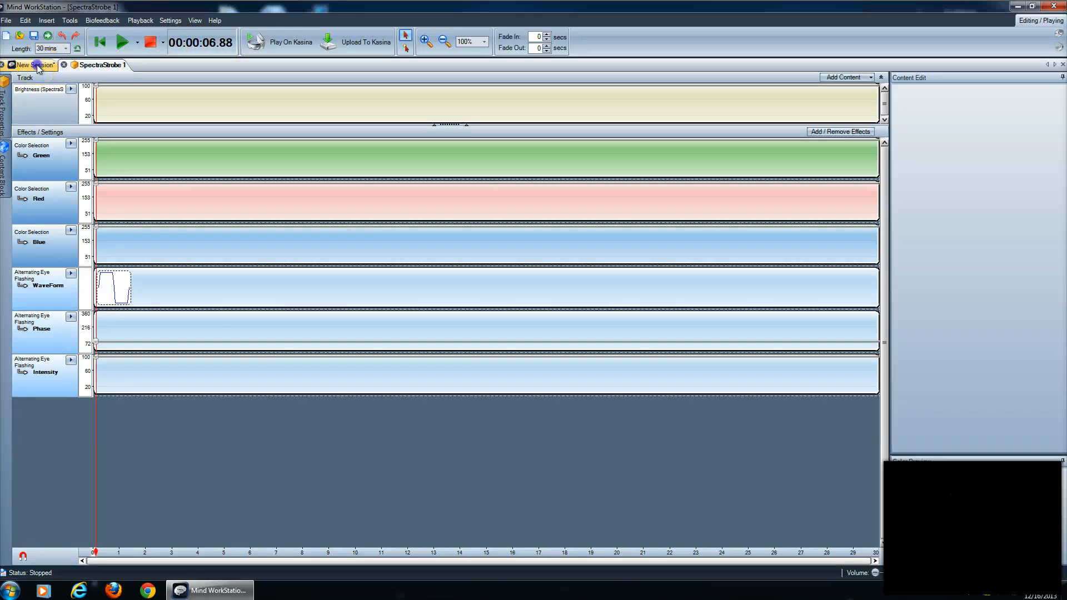
Set the frequency of the session's entrainment node at time 0 to 1 and briefly test-play the session on the Kasina.
left_click(33, 64)
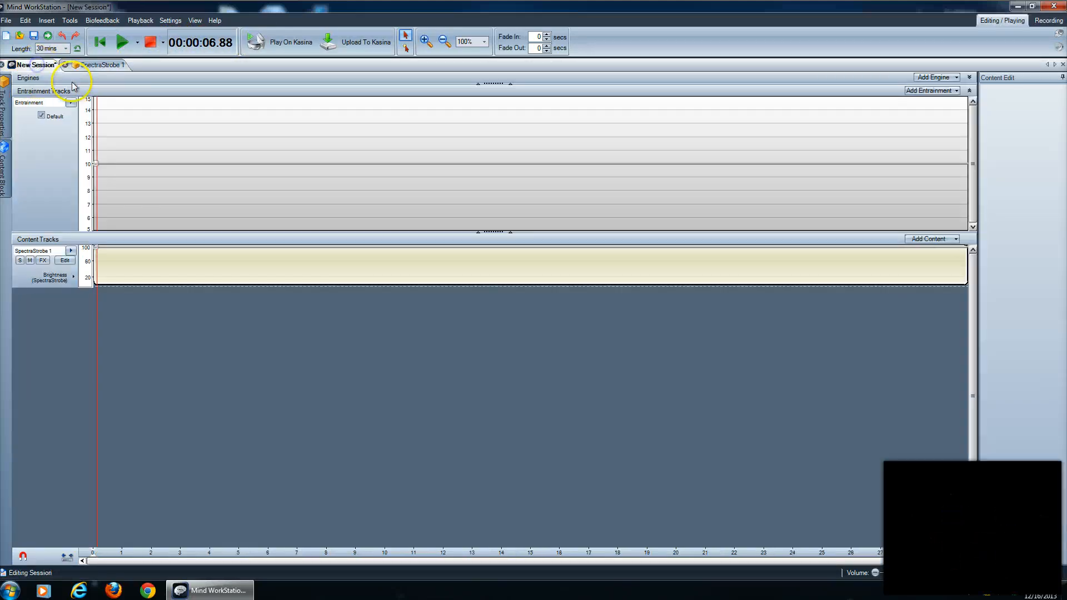
left_click(97, 178)
left_click_drag(98, 178, 89, 221)
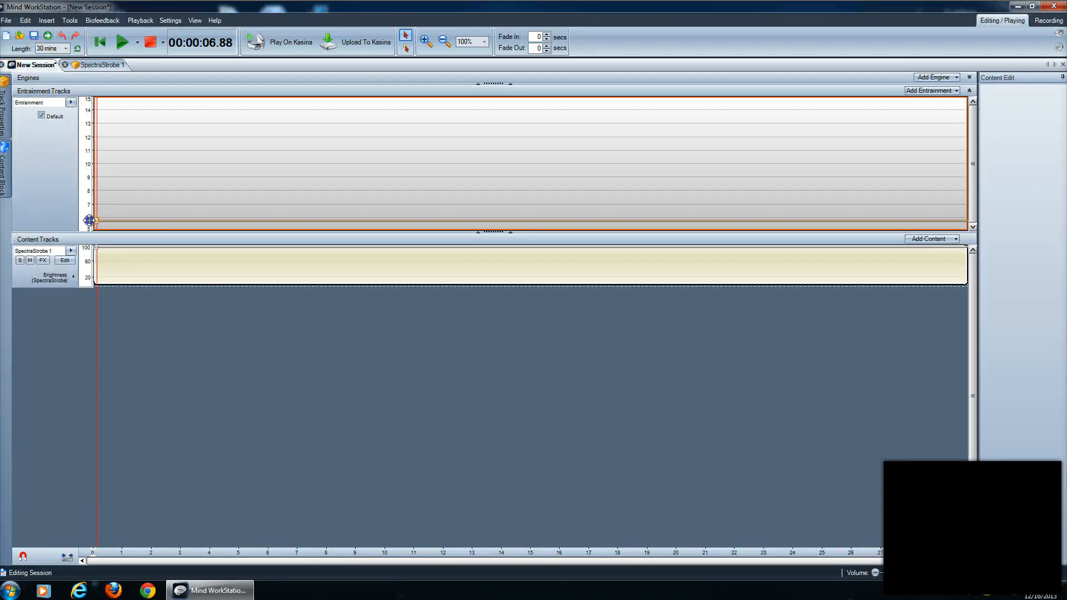
left_click_drag(1029, 117, 957, 111)
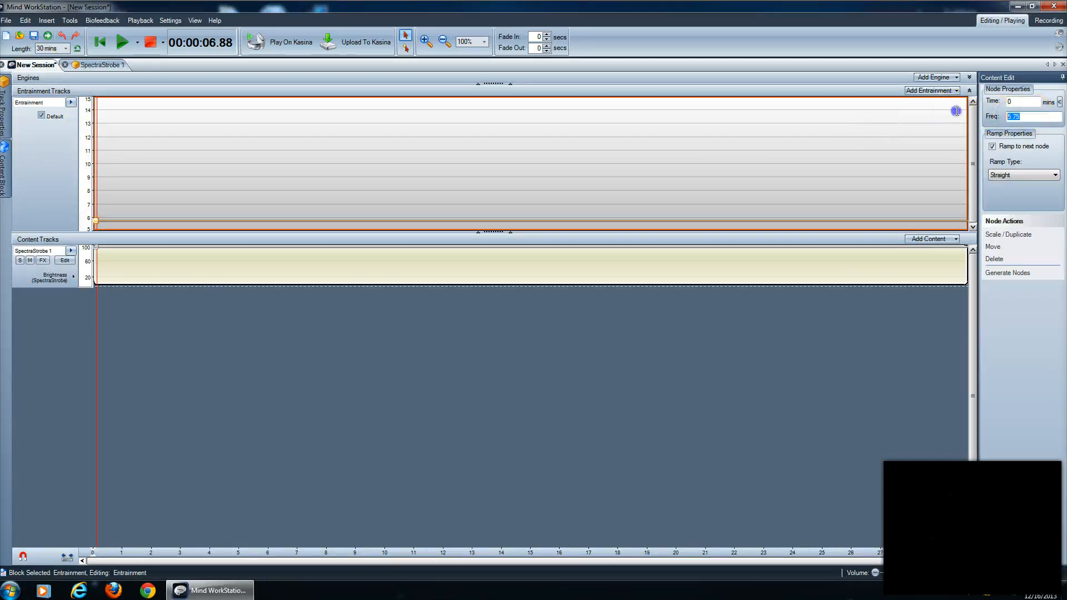
type("1")
key("Return")
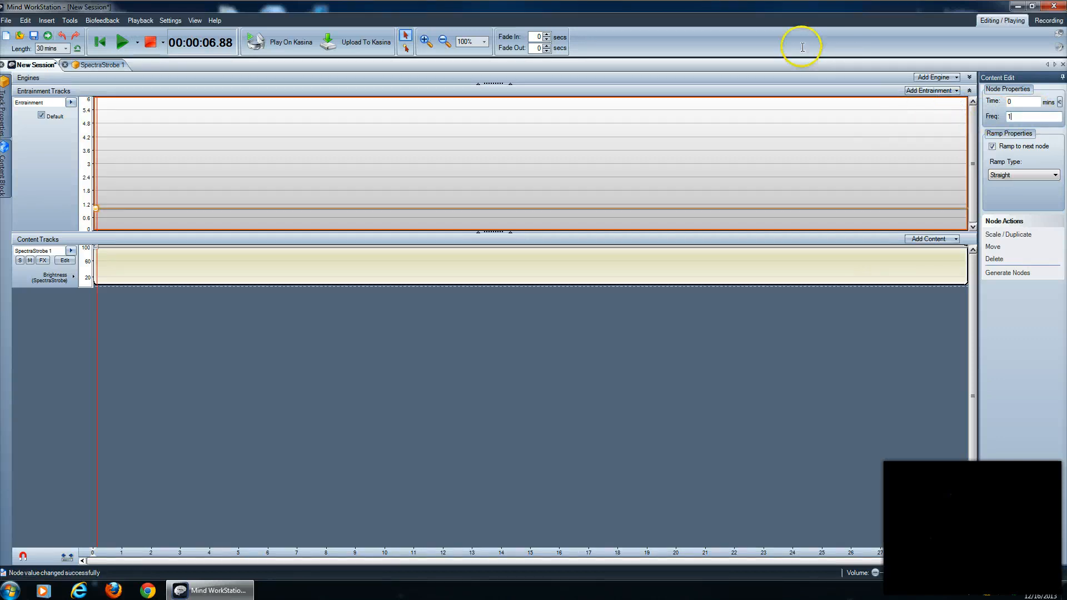
left_click(283, 42)
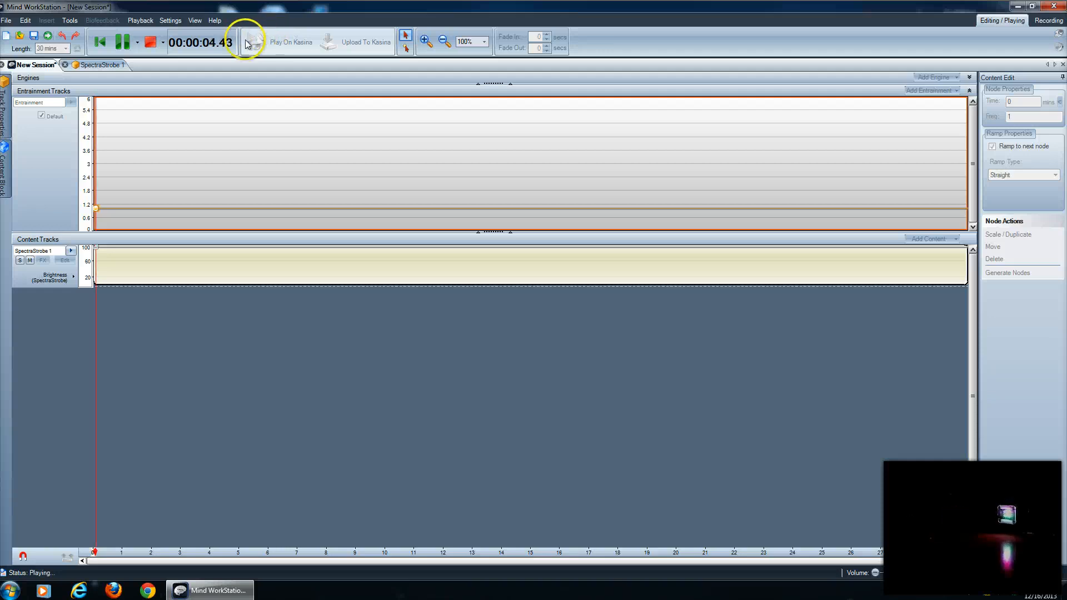
left_click(150, 43)
Lower the SpectraStrobe track's Alternating Eye Flashing intensity to about 28.75 and test-play it on the Kasina.
left_click(82, 64)
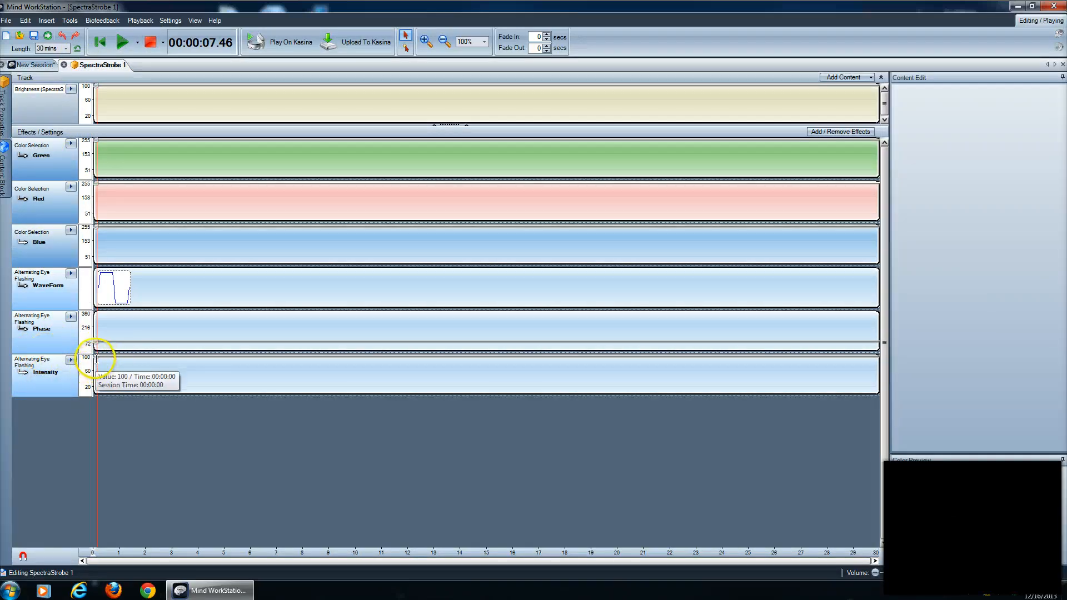
left_click_drag(96, 359, 95, 384)
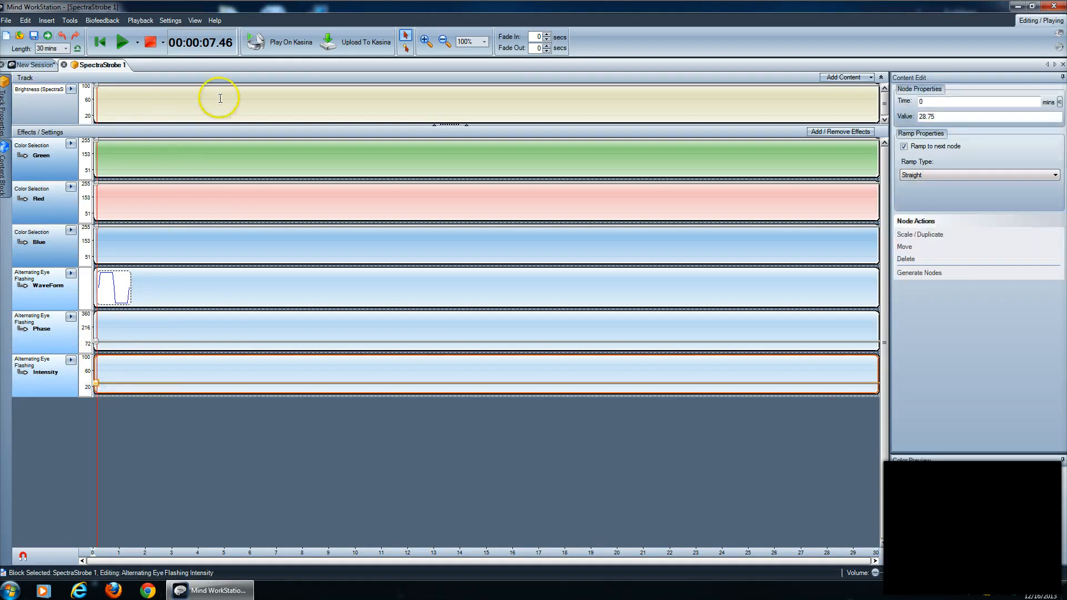
left_click(122, 43)
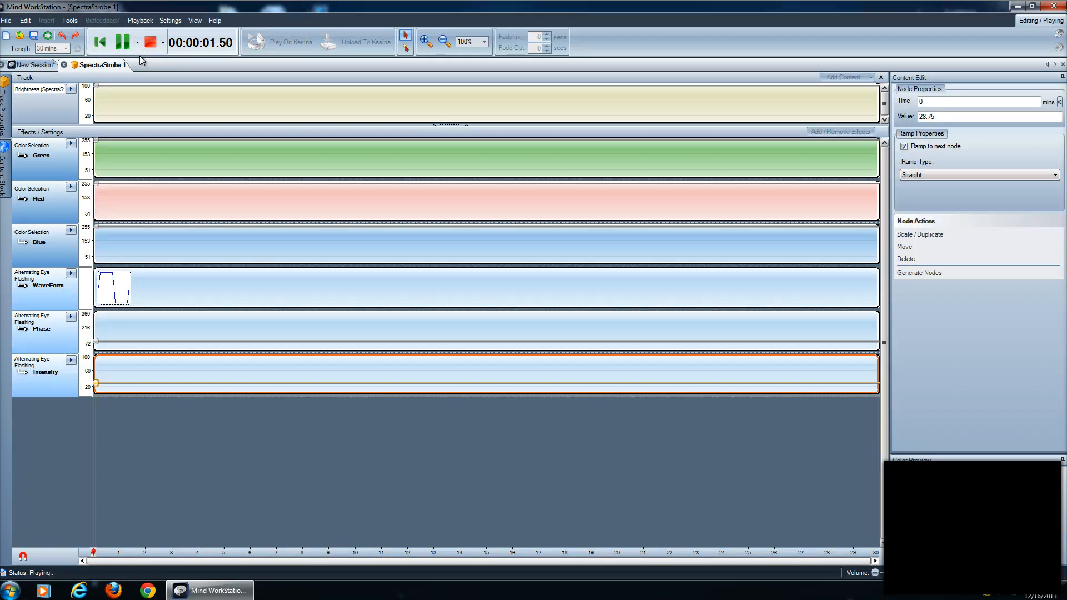
left_click(143, 41)
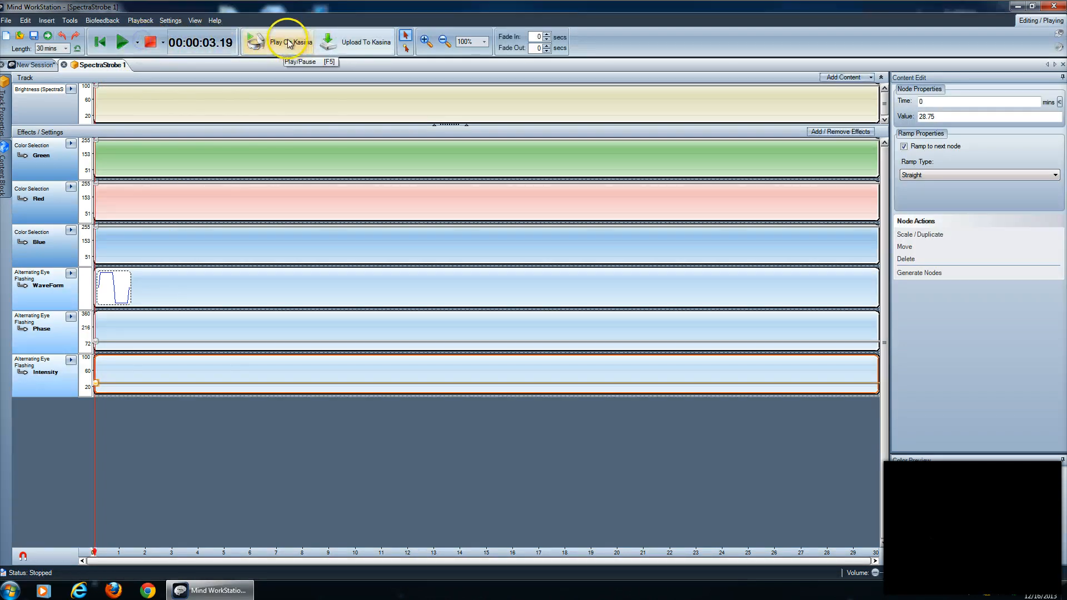
left_click(289, 40)
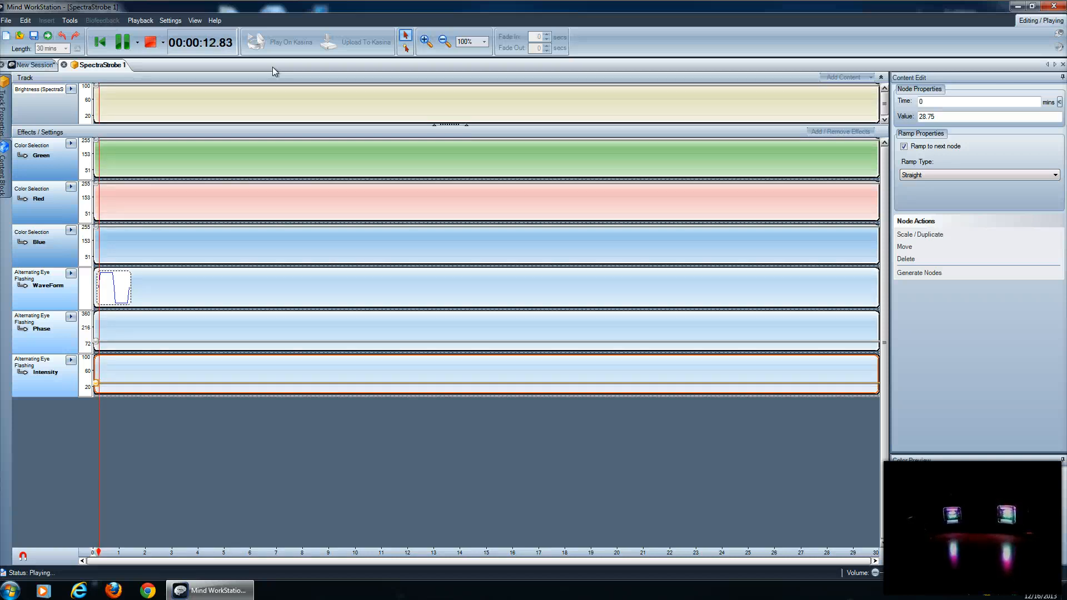
left_click(149, 43)
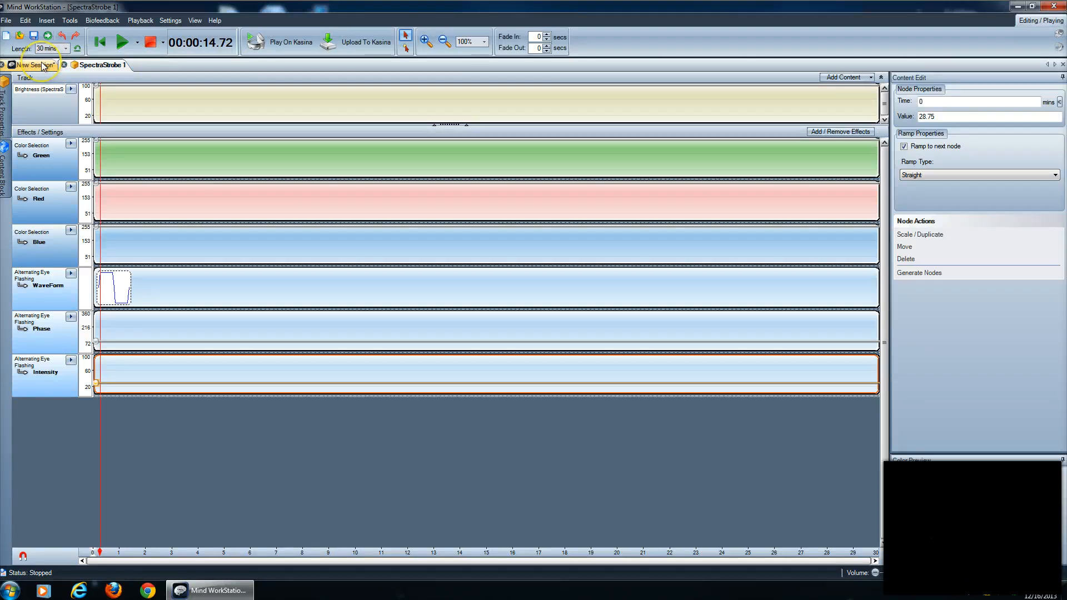
Set the value of the Alternating Eye Flashing intensity node at time 0 to 100.
mouse_move(98, 381)
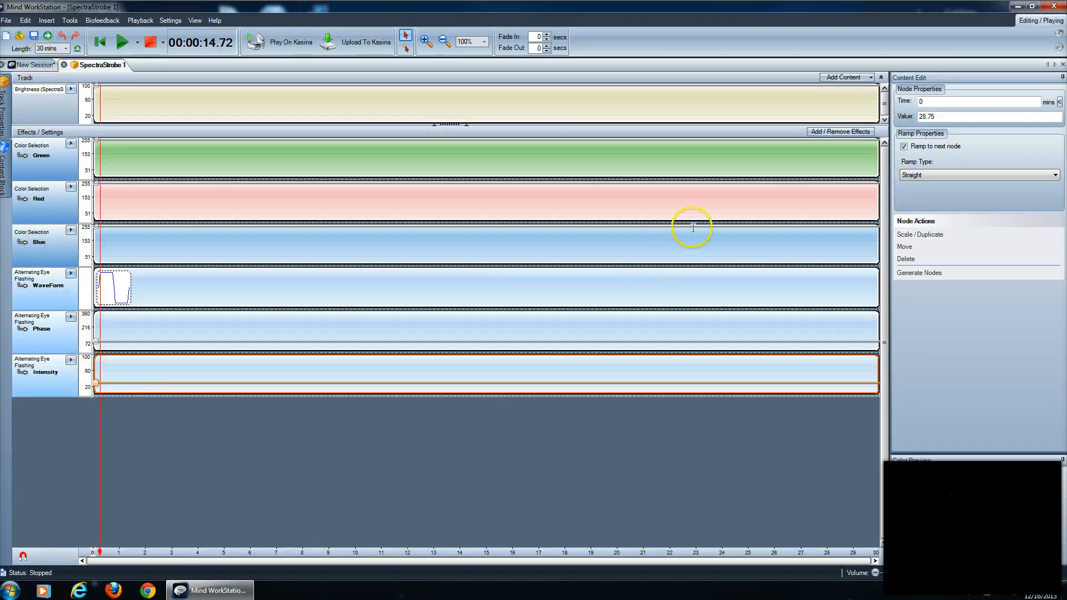
double_click(933, 117)
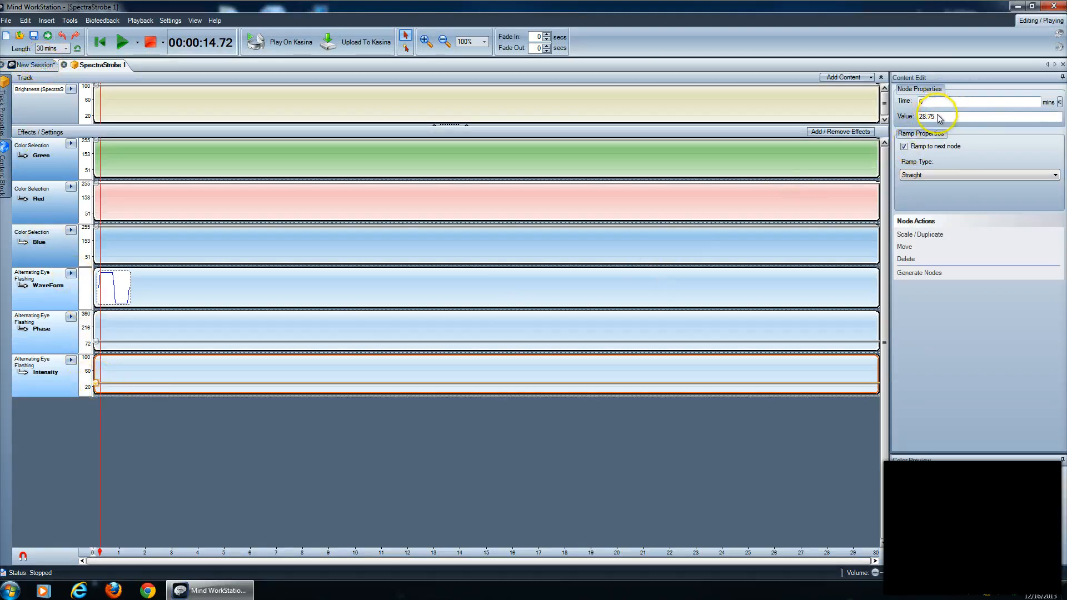
type("110")
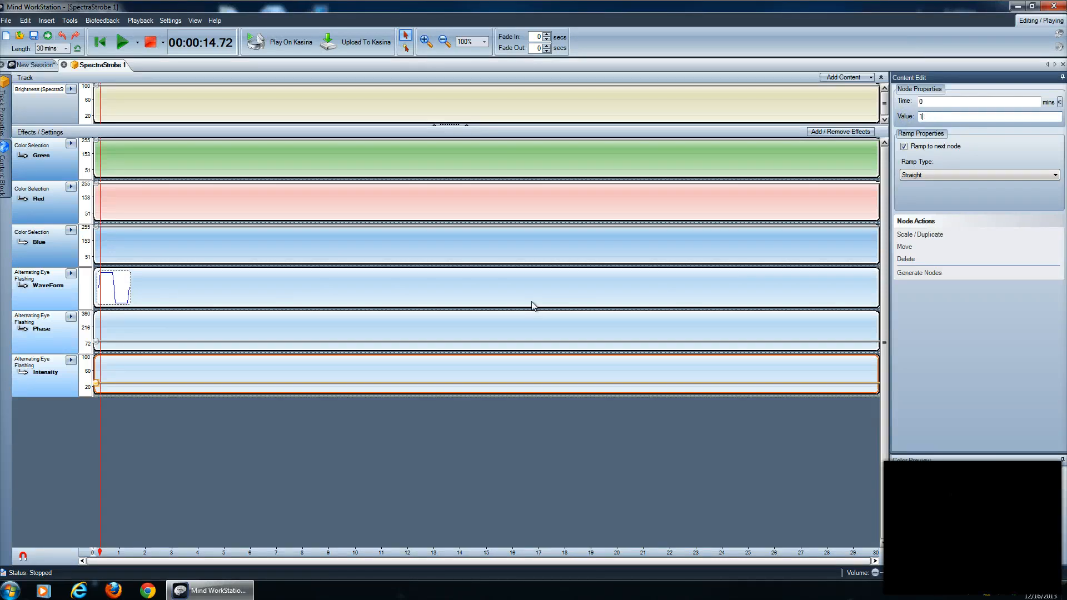
key("Return")
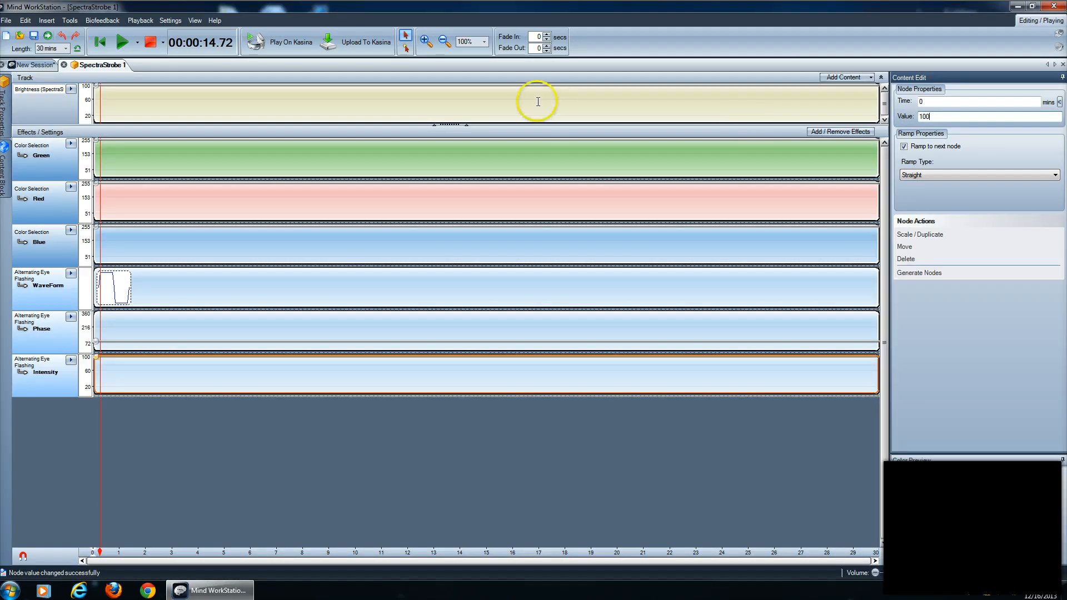
Return to the session overview and add an Isochronic Beats tone content track.
left_click(28, 64)
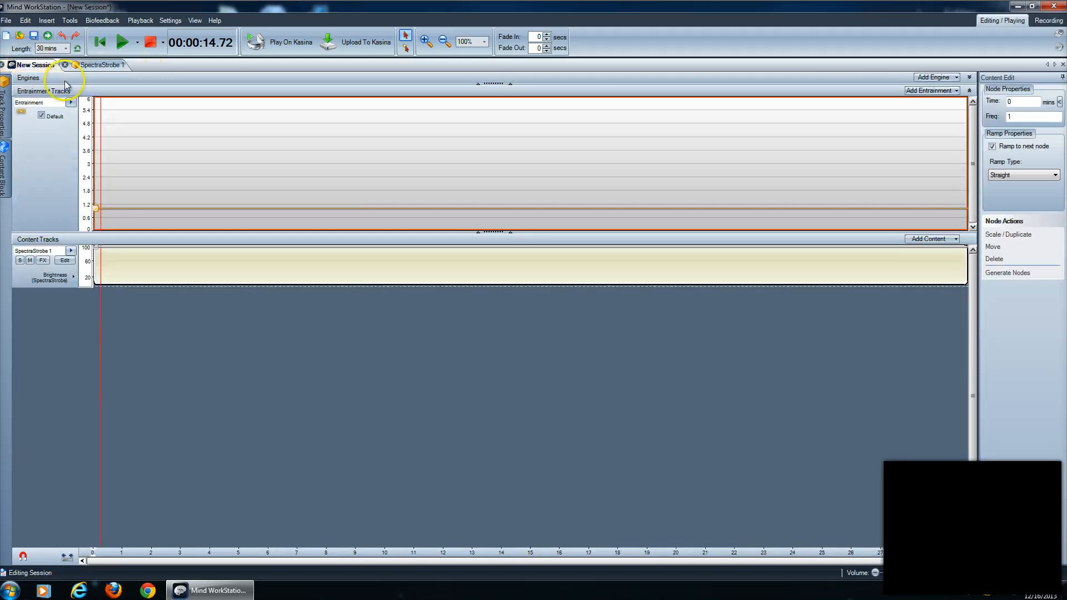
left_click(45, 21)
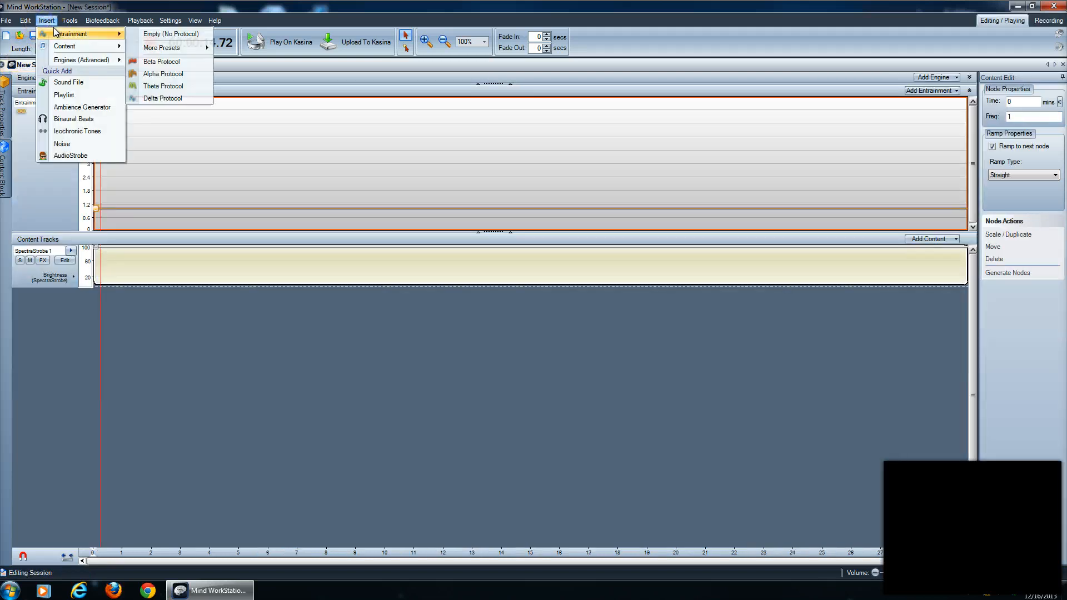
mouse_move(67, 46)
mouse_move(154, 46)
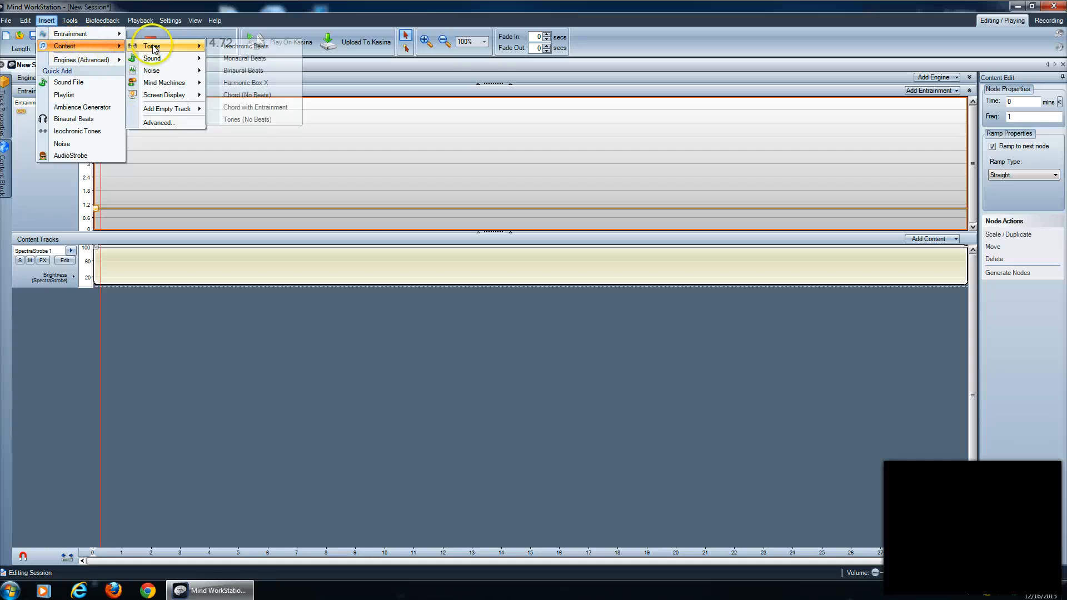
left_click(225, 46)
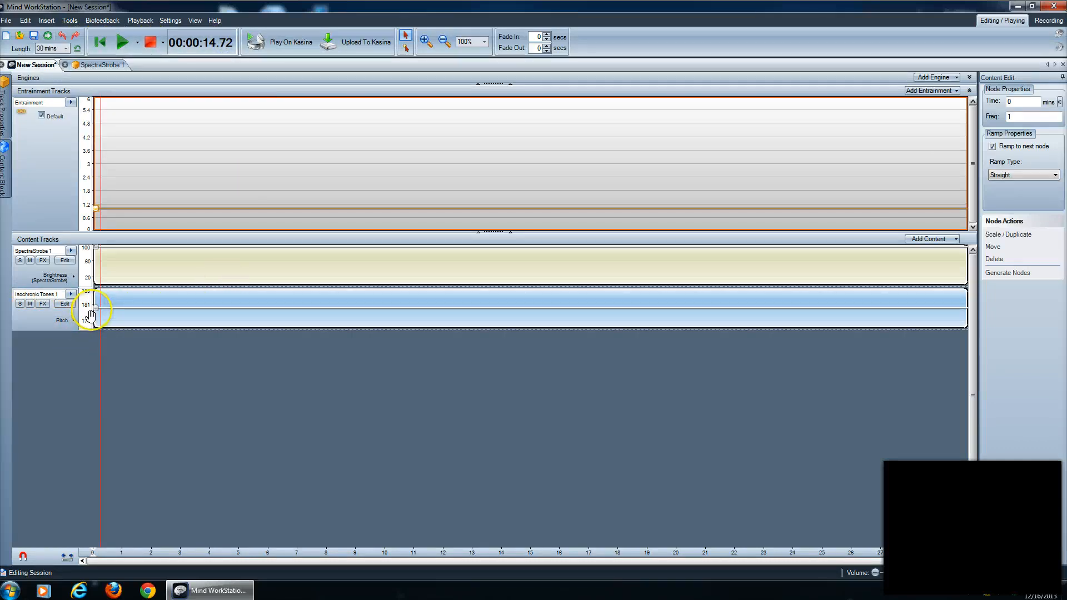
Open the Isochronic Tones track for editing and replace its Amplitude Entrainment effect with AutoPan Entrainment.
left_click(65, 303)
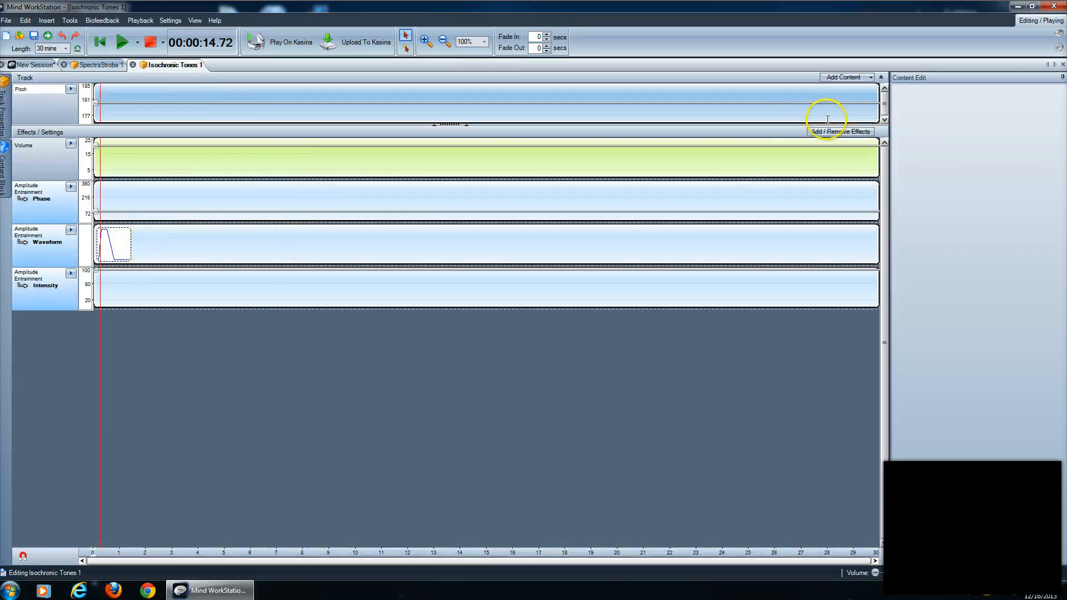
left_click(828, 132)
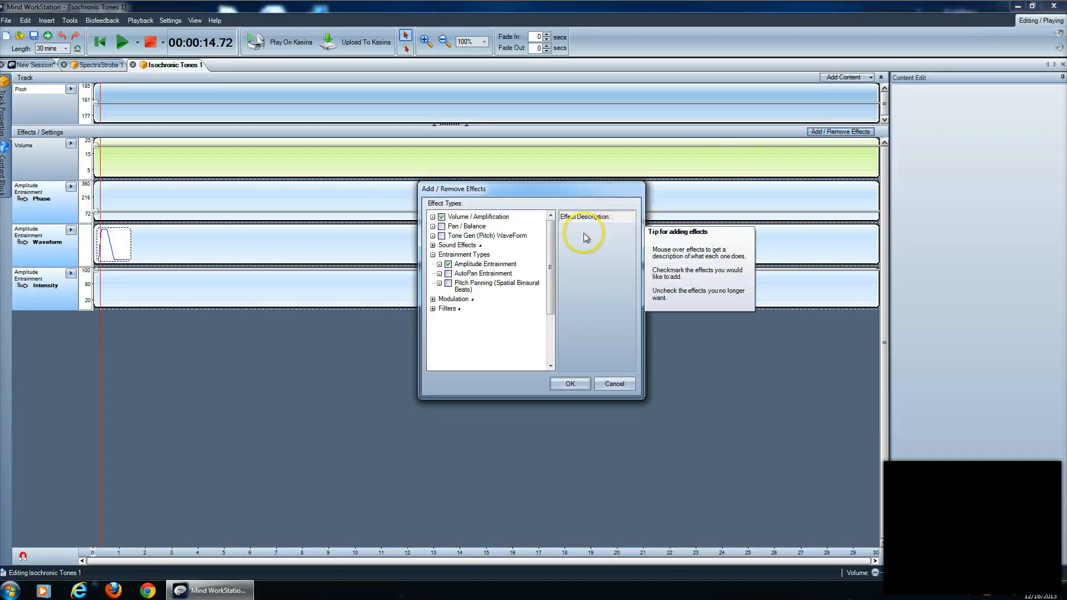
left_click(448, 265)
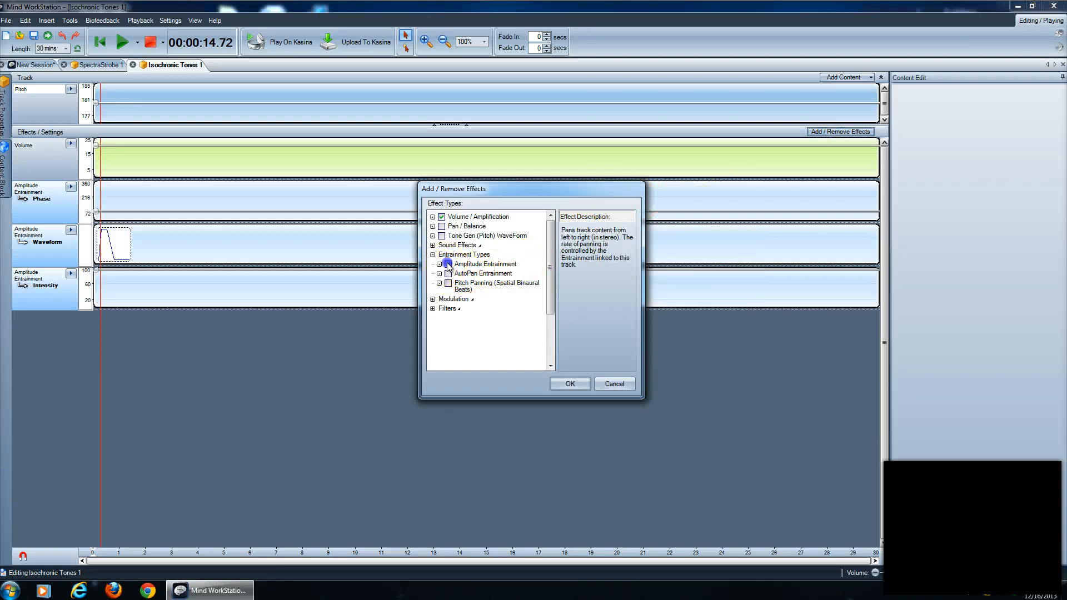
left_click(448, 273)
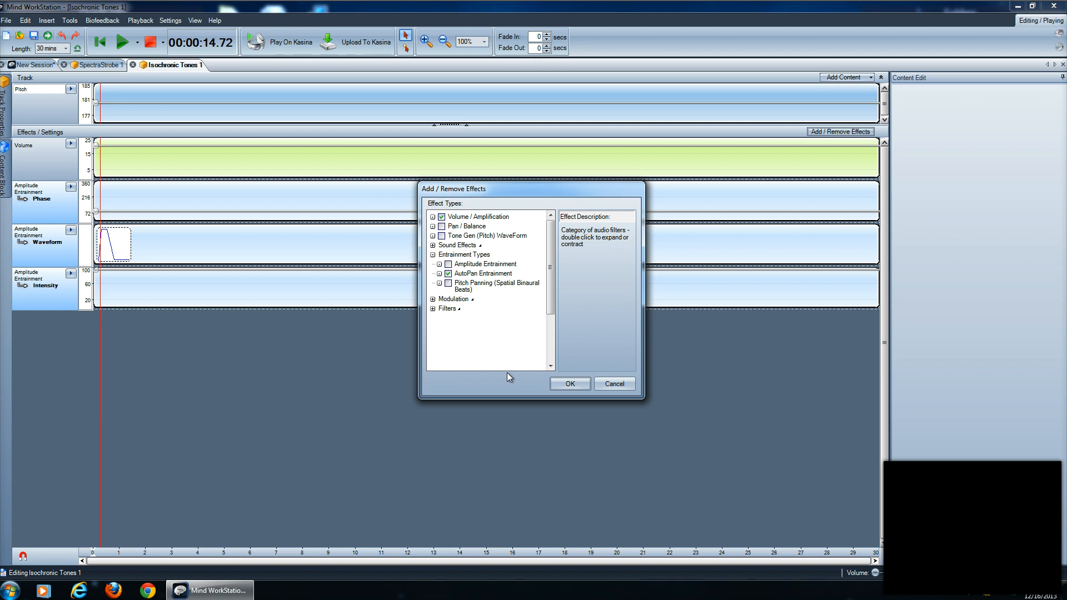
left_click(561, 385)
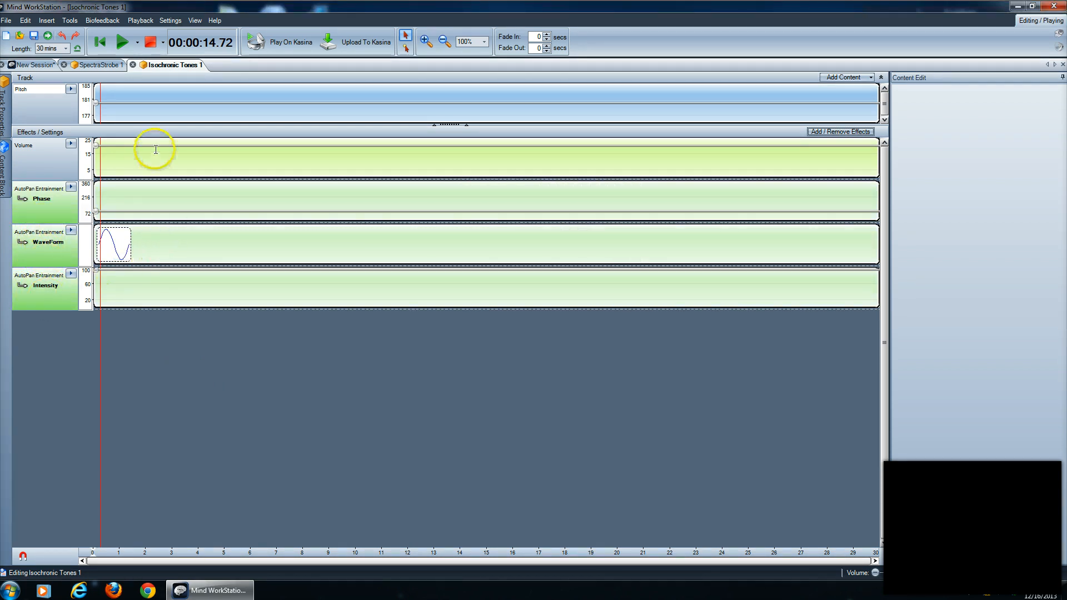
Play the session briefly to preview the auto-panned isochronic tones, and stop playback.
left_click(121, 44)
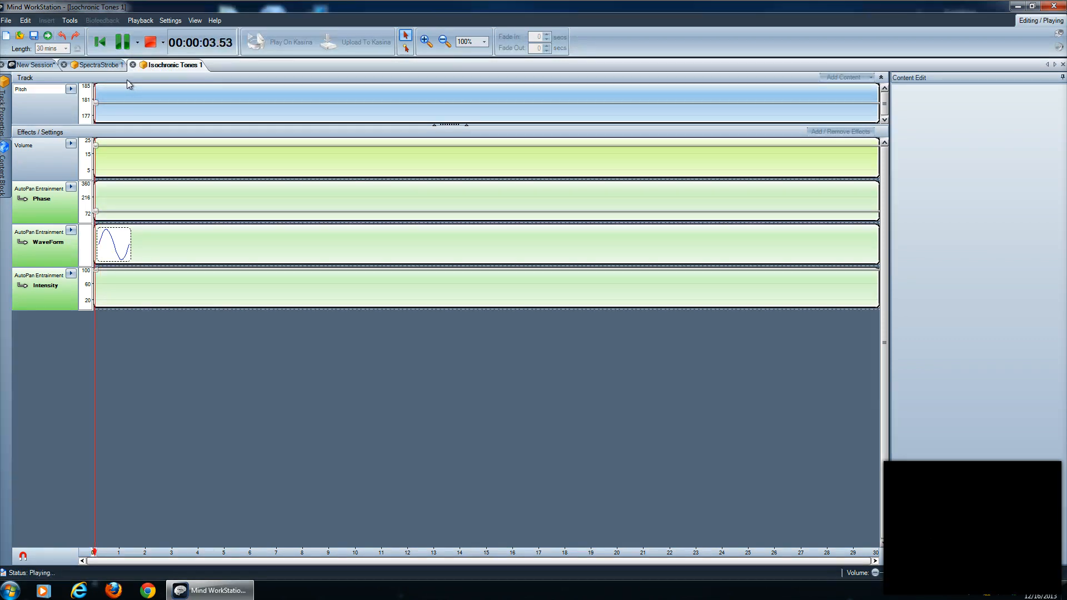
left_click(151, 44)
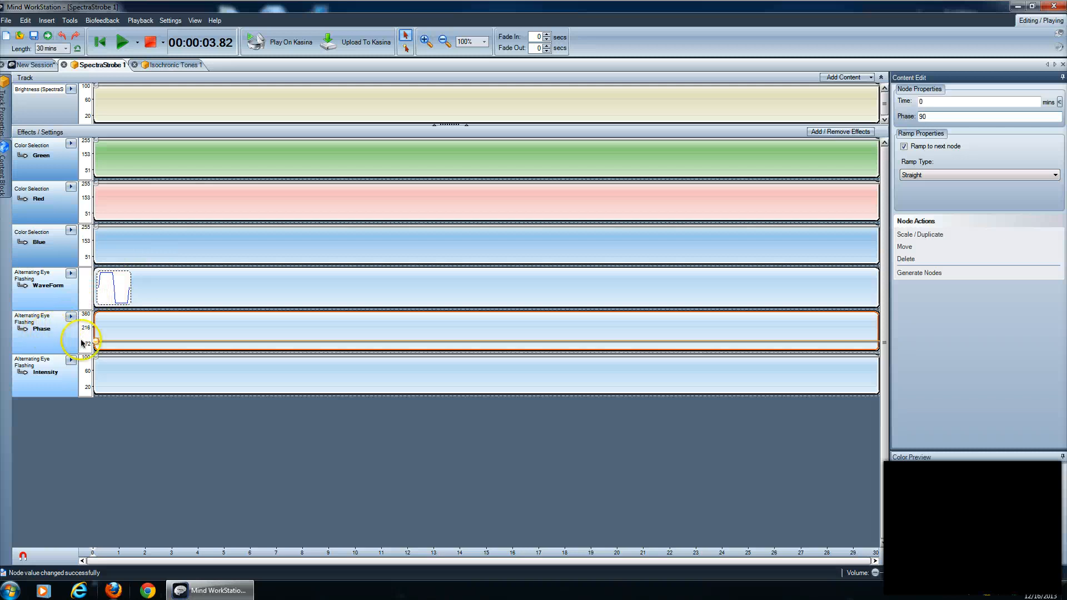
Set the Isochronic Tones track's AutoPan Entrainment phase node at time 0 to 270.
left_click(166, 65)
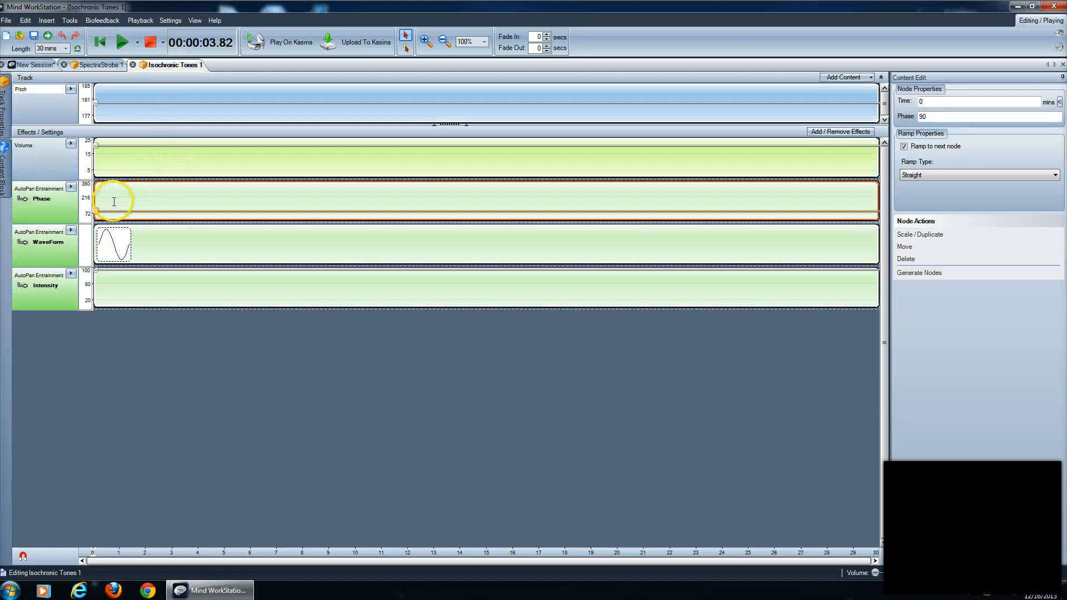
mouse_move(96, 211)
left_click(95, 211)
left_click(95, 210)
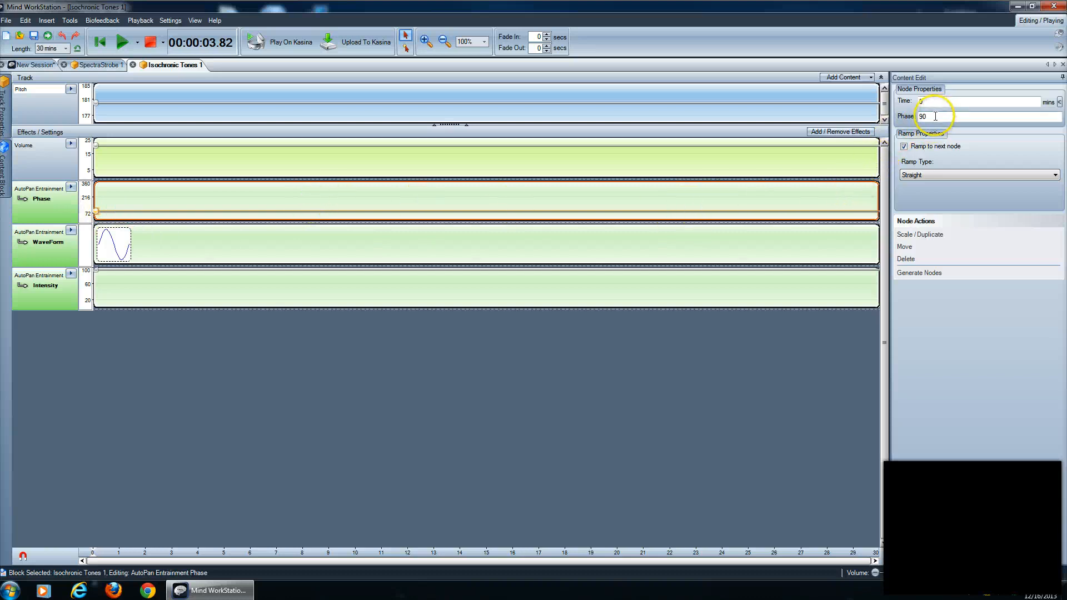
left_click_drag(938, 115, 914, 116)
type("270")
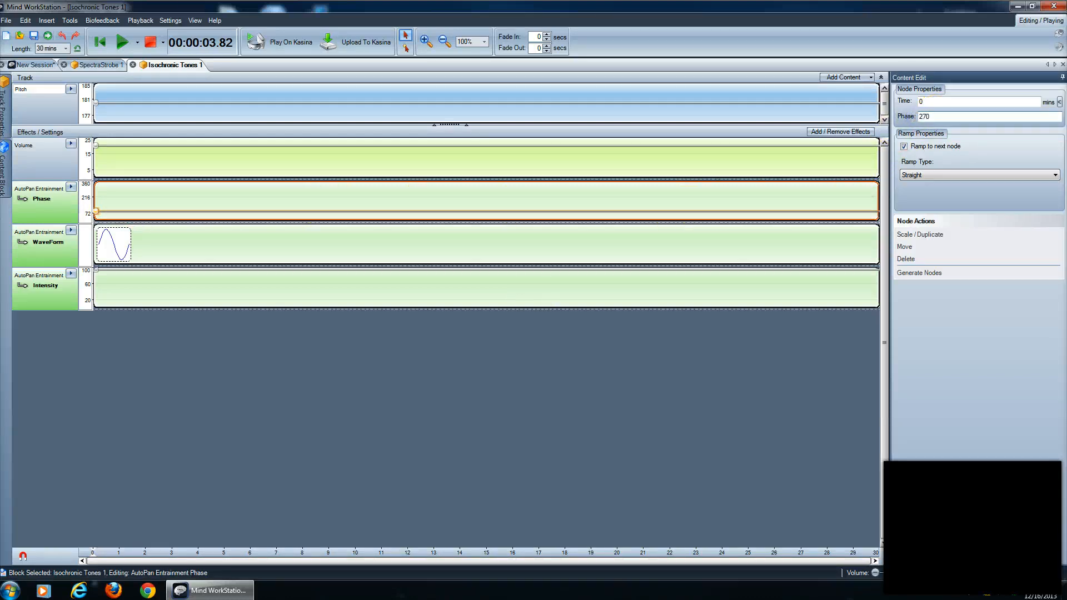
key("Return")
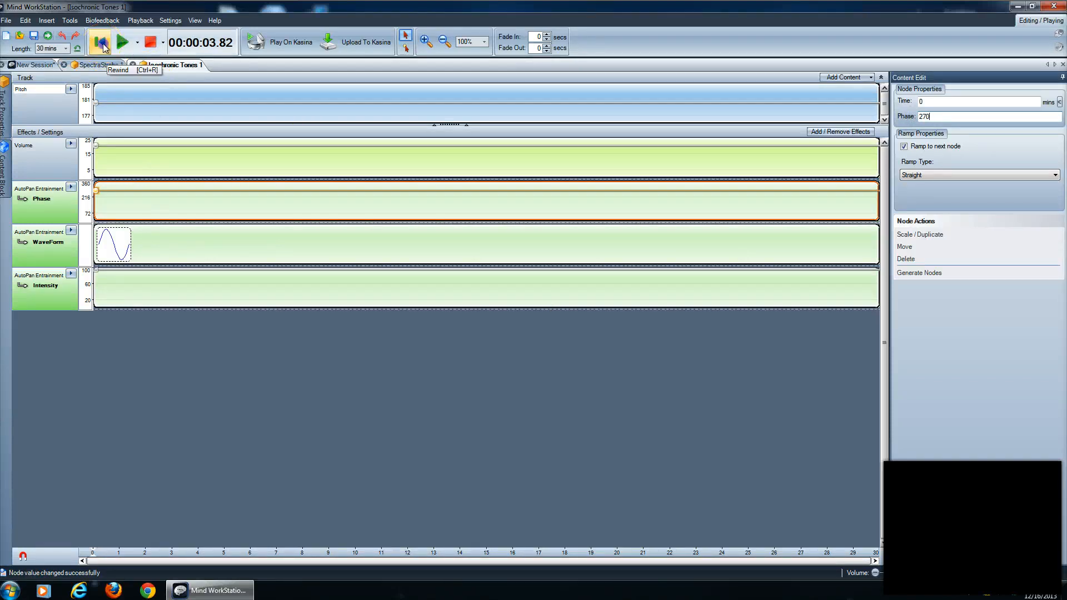
Return to the SpectraStrobe track and briefly test-play the session, stopping it after a couple of seconds.
left_click(99, 66)
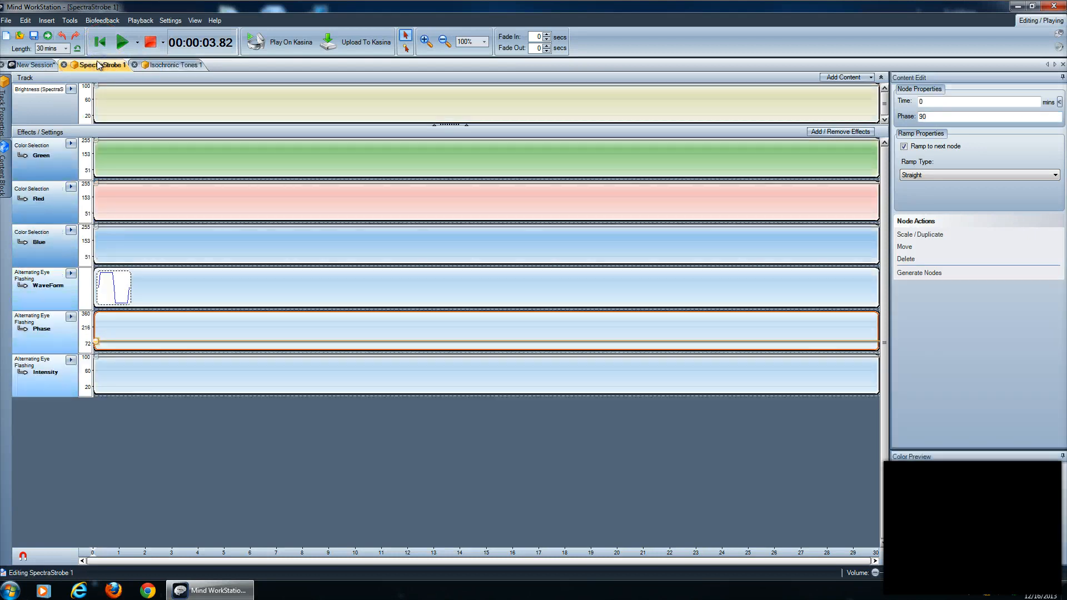
left_click(122, 42)
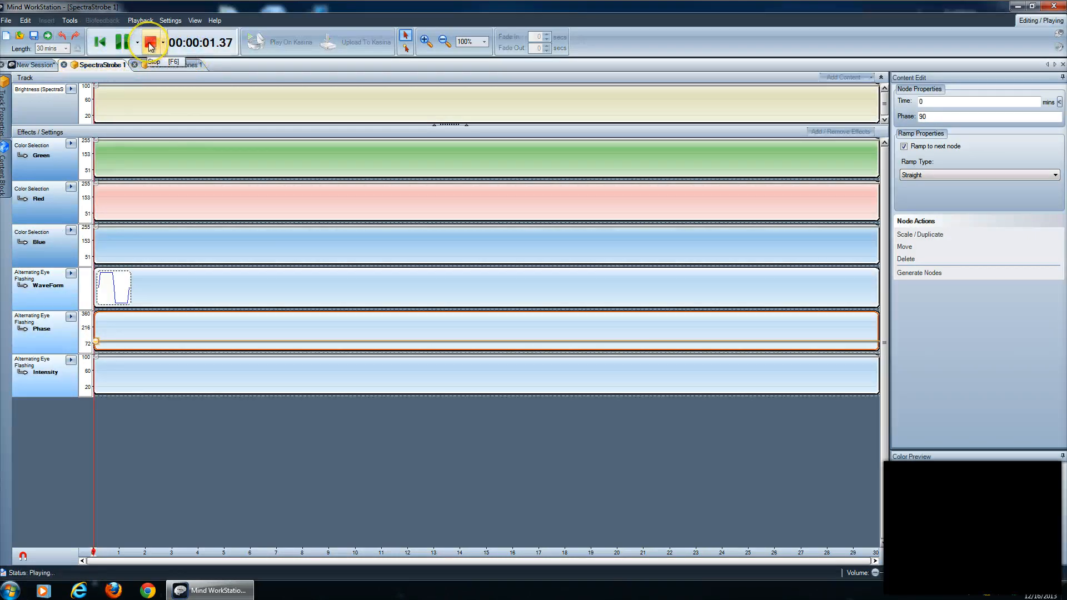
left_click(150, 44)
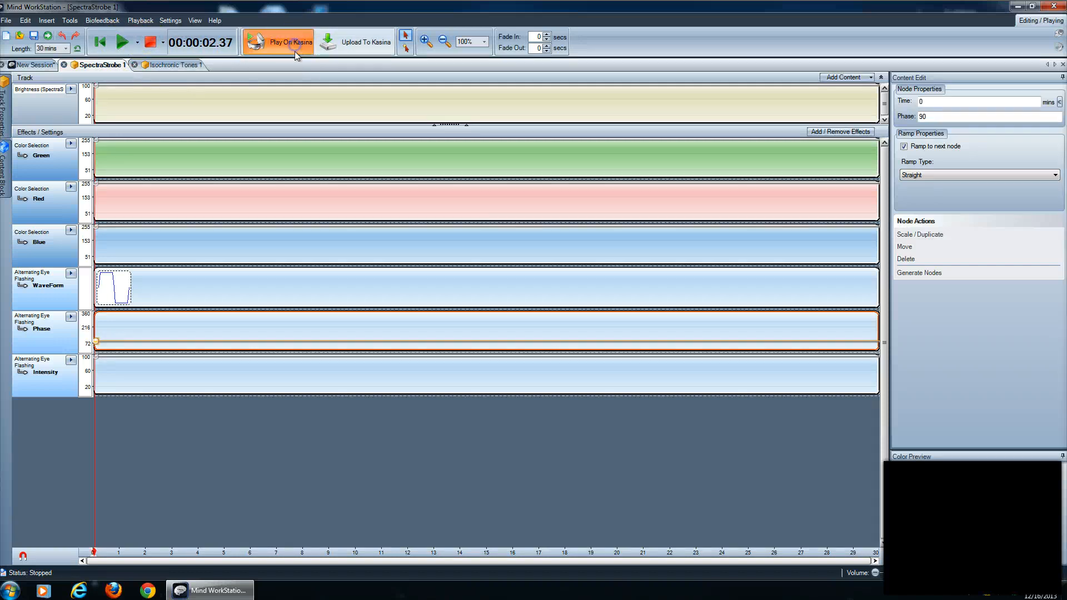